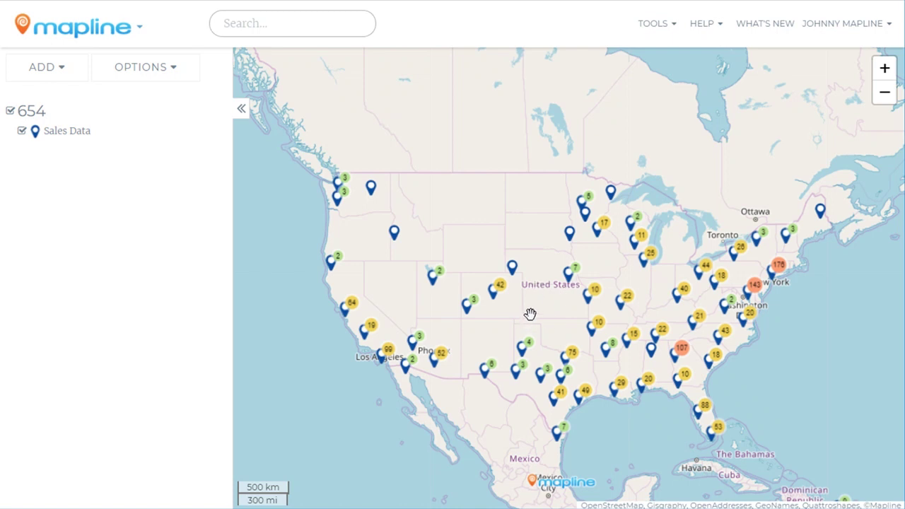
Overlay a U.S. States boundary layer with Random Colors on the map.
{"action": "left_click", "coordinate": [68, 75]}
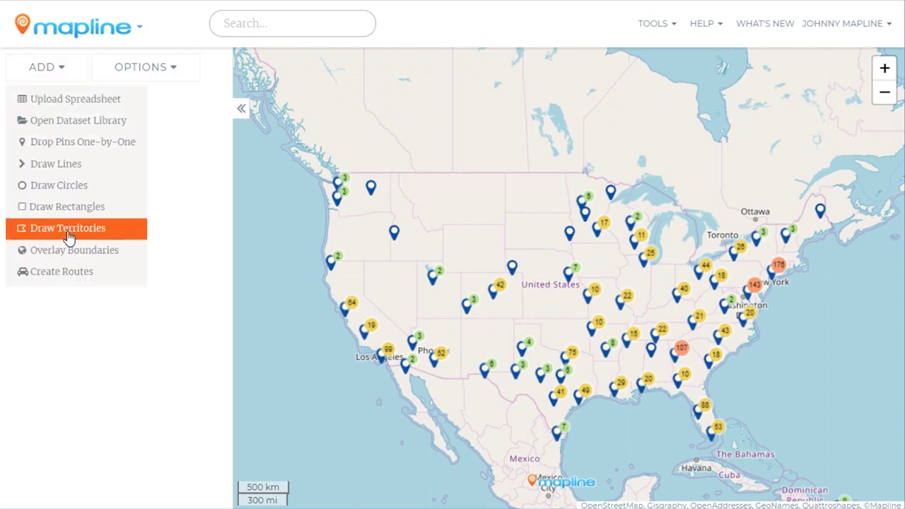
{"action": "left_click", "coordinate": [78, 256]}
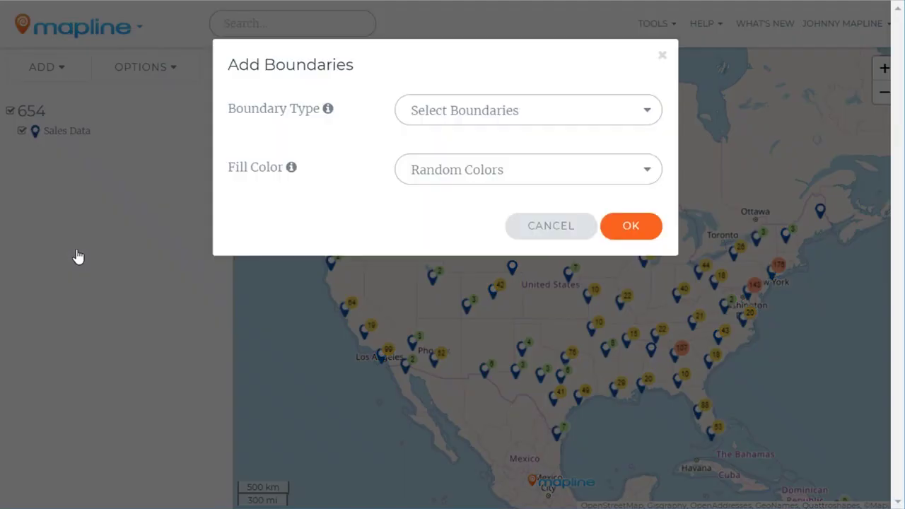
{"action": "left_click", "coordinate": [466, 110]}
{"action": "type", "text": "us states"}
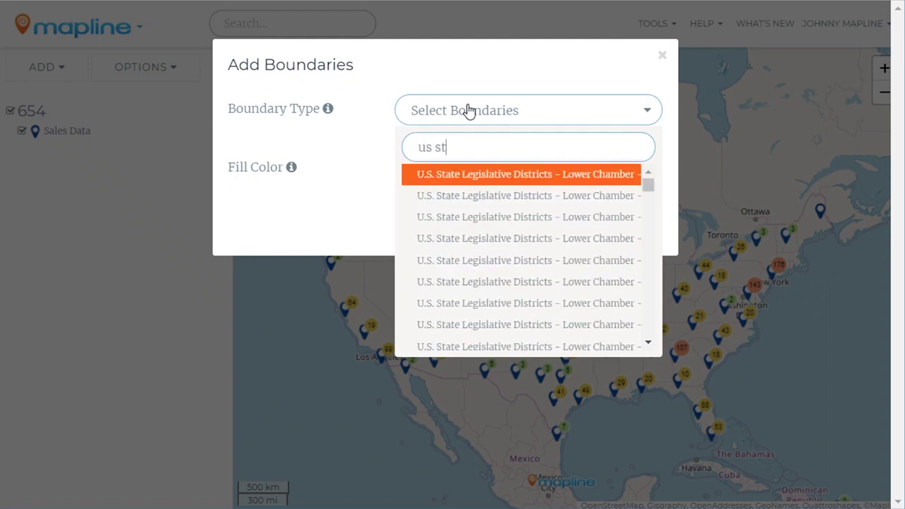
{"action": "left_click", "coordinate": [456, 182]}
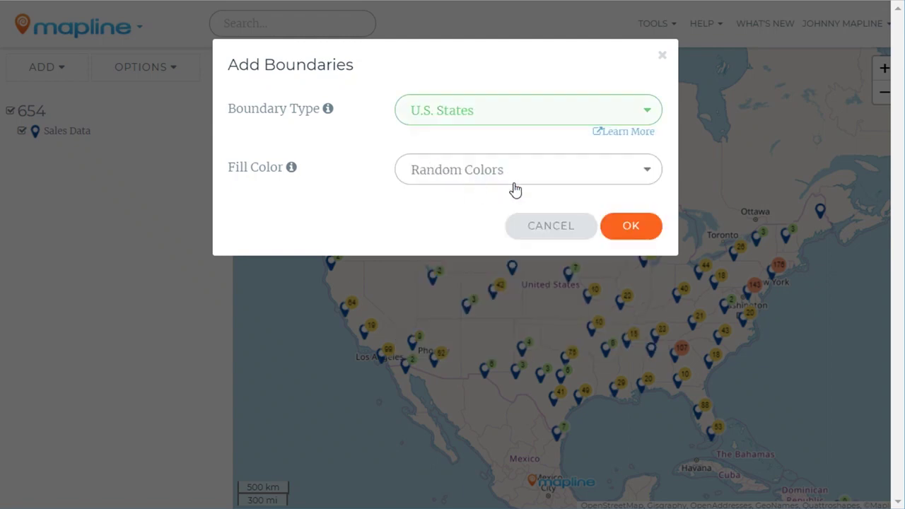
{"action": "left_click", "coordinate": [619, 232]}
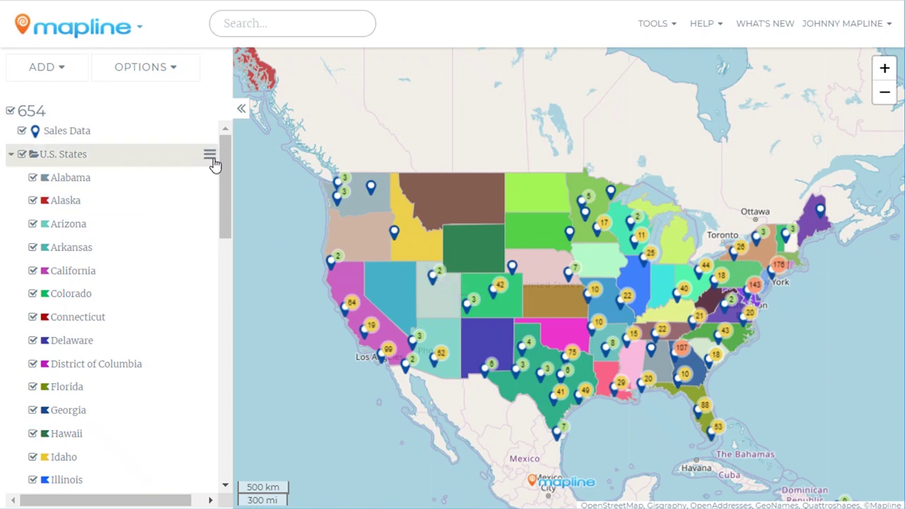
Start Merge Territories on the U.S. States layer using 'Select territories to merge'.
{"action": "left_click", "coordinate": [209, 157]}
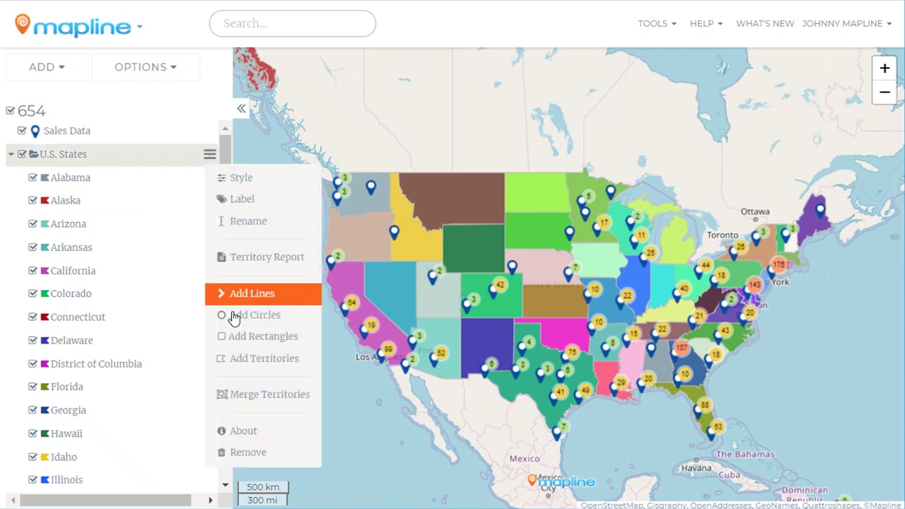
{"action": "left_click", "coordinate": [261, 395]}
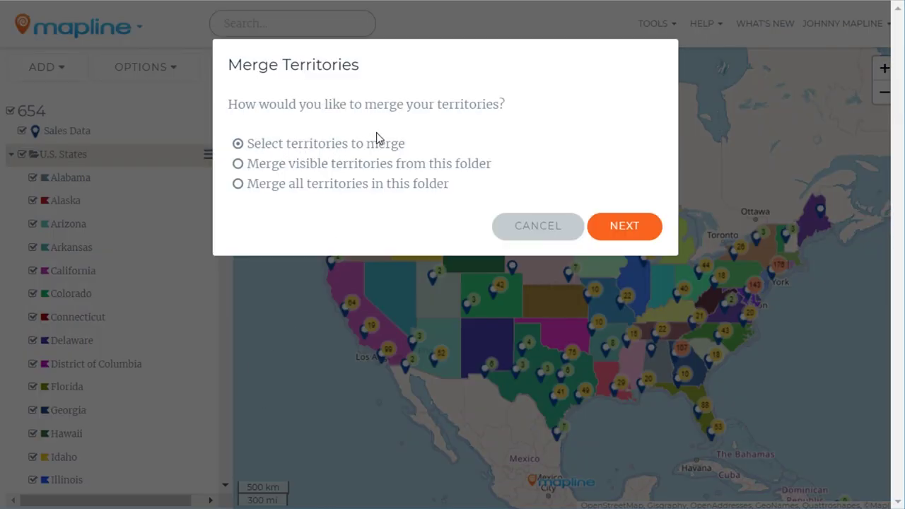
{"action": "left_click", "coordinate": [615, 228]}
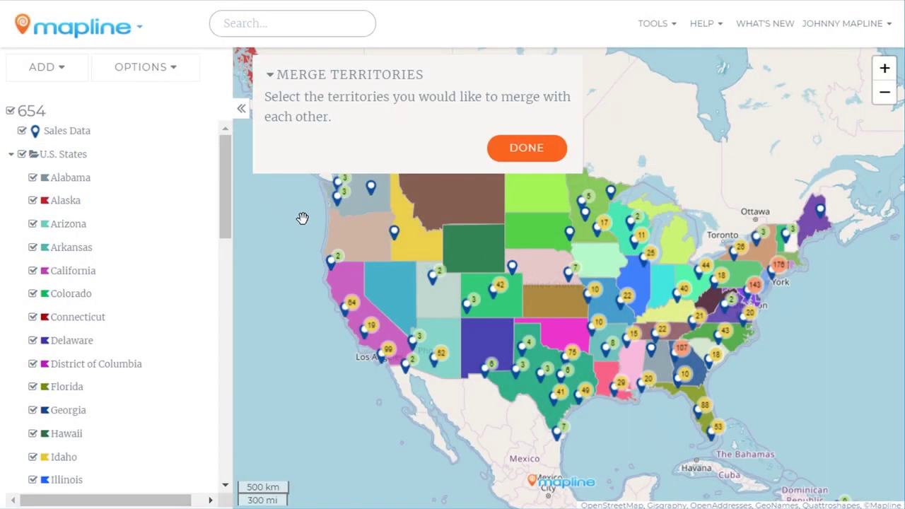
{"action": "left_click_drag", "start_coordinate": [301, 212], "coordinate": [308, 227]}
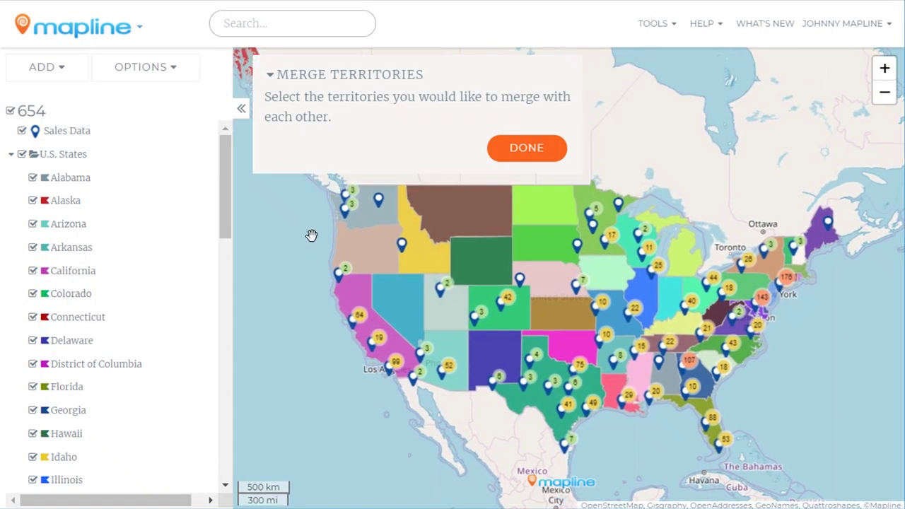
Merge Washington, Oregon and Idaho into one territory named 'Northwest'.
{"action": "left_click", "coordinate": [369, 222]}
{"action": "left_click", "coordinate": [374, 255]}
{"action": "left_click", "coordinate": [422, 255]}
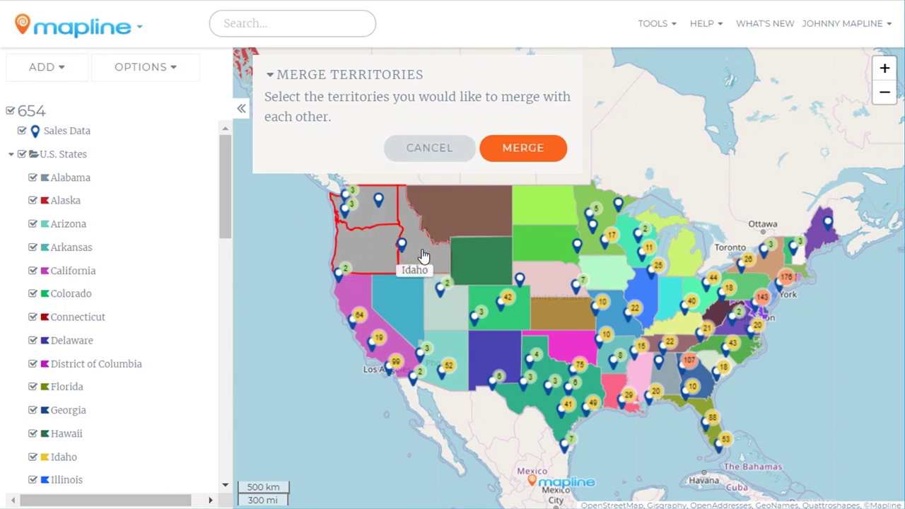
{"action": "left_click", "coordinate": [526, 148]}
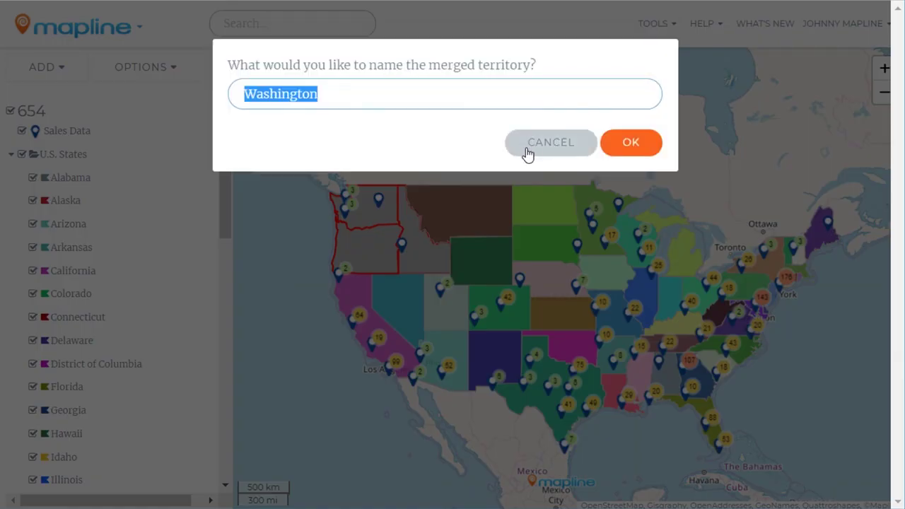
{"action": "type", "text": "Northwest"}
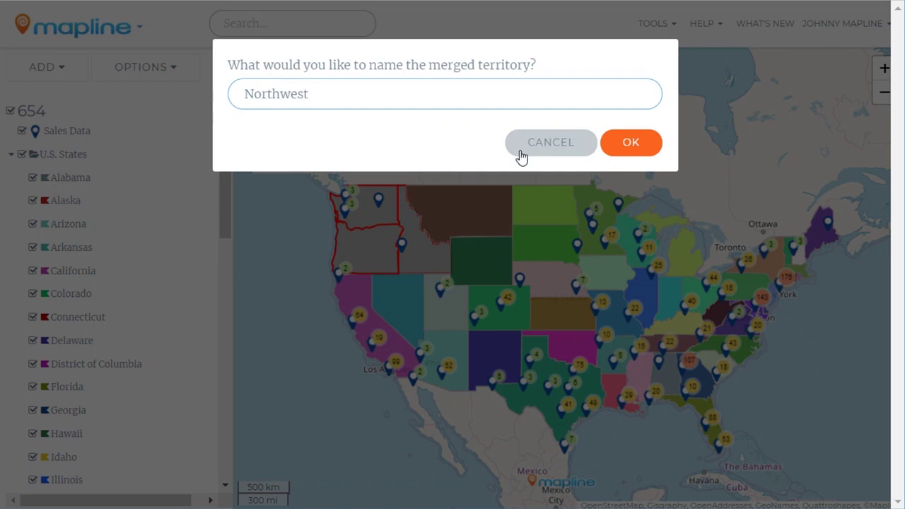
{"action": "left_click", "coordinate": [628, 147]}
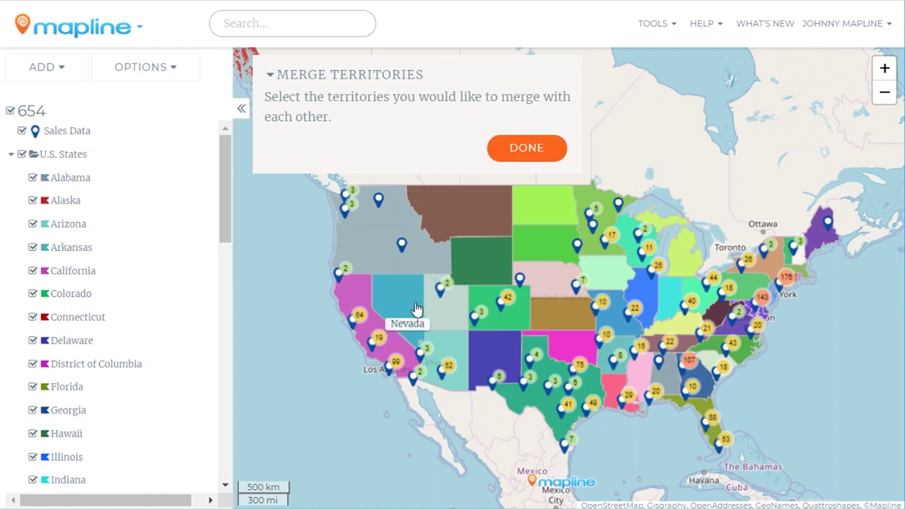
Leave merge mode and show only the Arizona and California boundaries.
{"action": "left_click", "coordinate": [542, 148]}
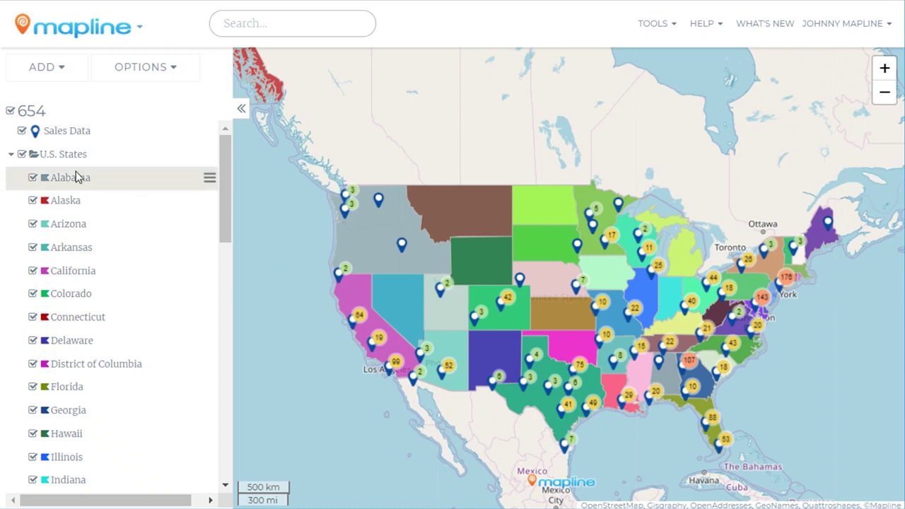
{"action": "left_click", "coordinate": [22, 154]}
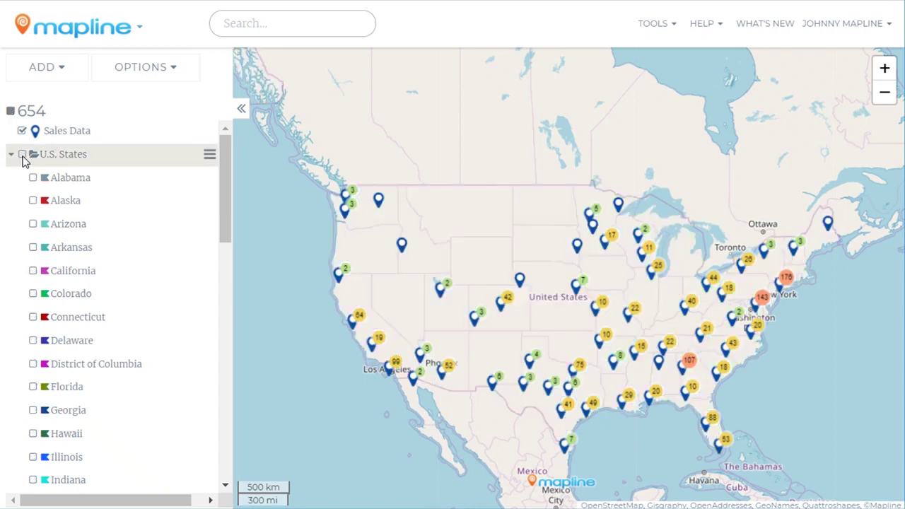
{"action": "left_click", "coordinate": [33, 225]}
{"action": "left_click", "coordinate": [33, 271]}
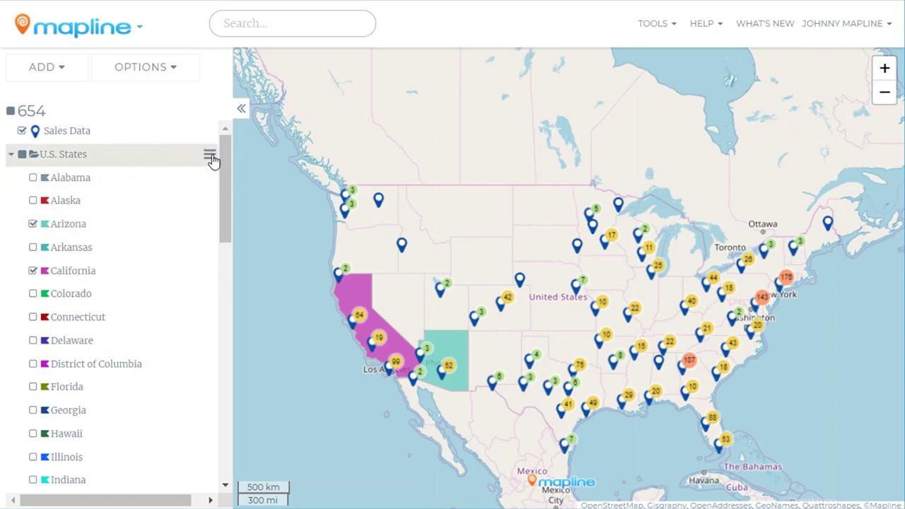
Merge the visible California and Arizona into one territory renamed 'CA/AZ'.
{"action": "left_click", "coordinate": [211, 157]}
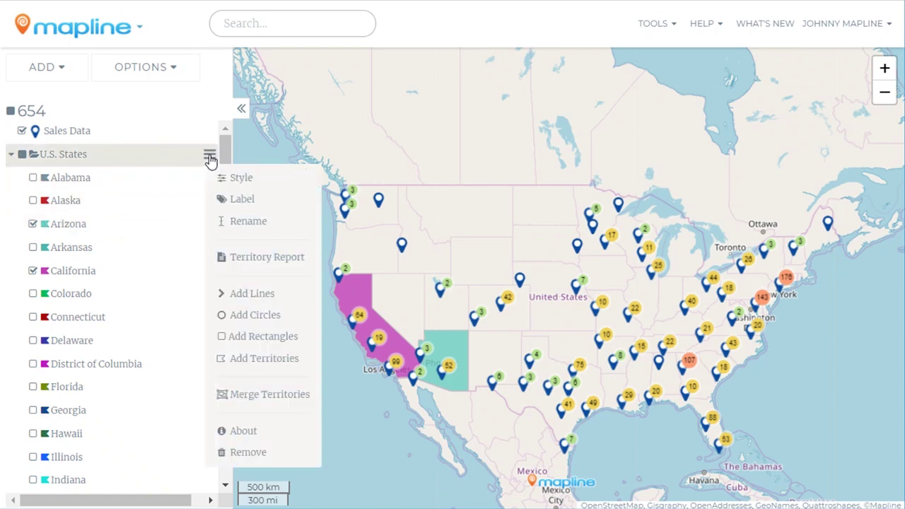
{"action": "left_click", "coordinate": [237, 400]}
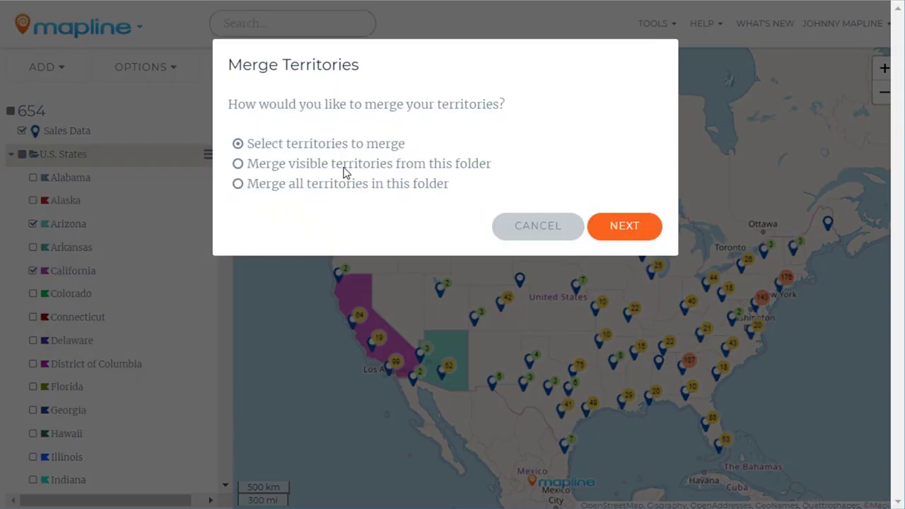
{"action": "left_click", "coordinate": [624, 232]}
{"action": "double_click", "coordinate": [312, 97]}
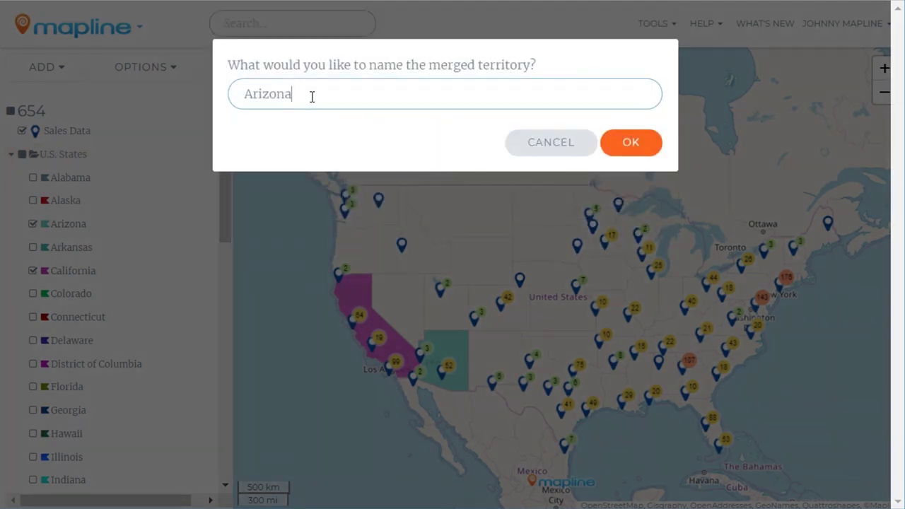
{"action": "type", "text": "CA/AZ"}
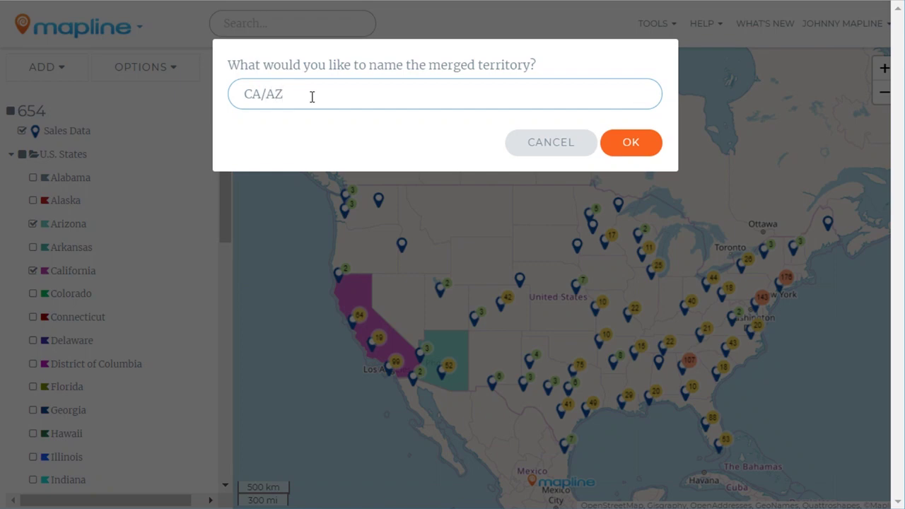
{"action": "left_click", "coordinate": [629, 146]}
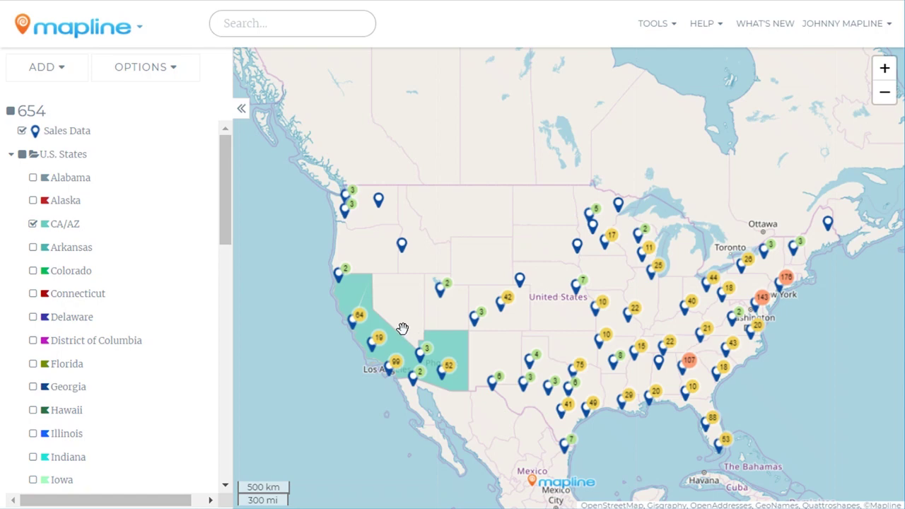
Cancel the started merge and re-check the U.S. States folder to show every state.
{"action": "left_click", "coordinate": [209, 154]}
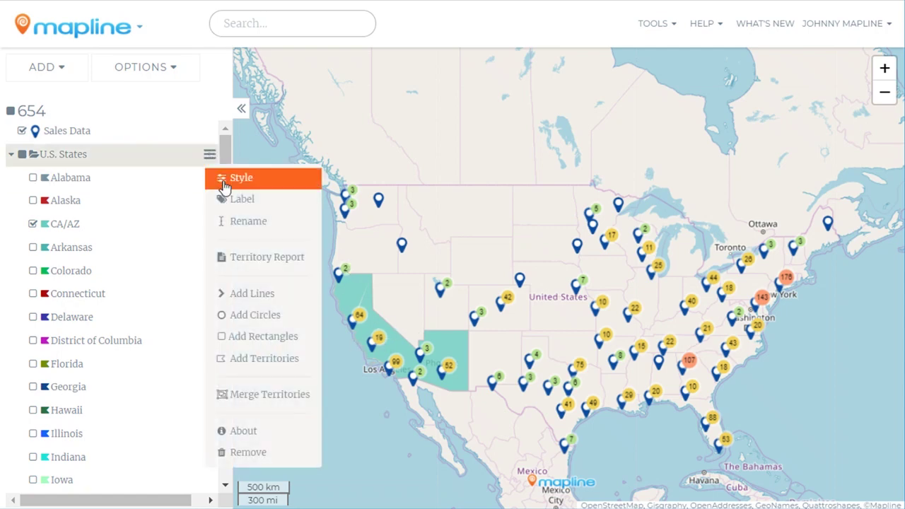
{"action": "left_click", "coordinate": [257, 405]}
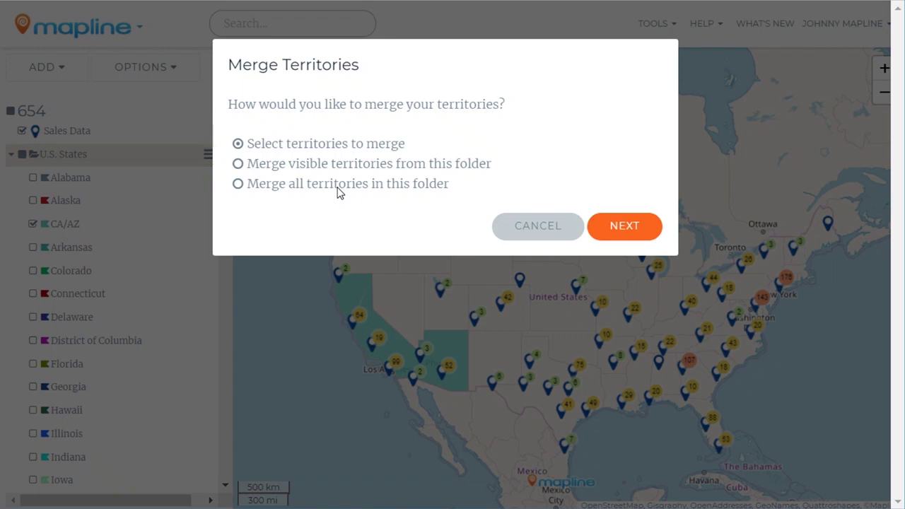
{"action": "left_click", "coordinate": [525, 233]}
{"action": "left_click", "coordinate": [22, 154]}
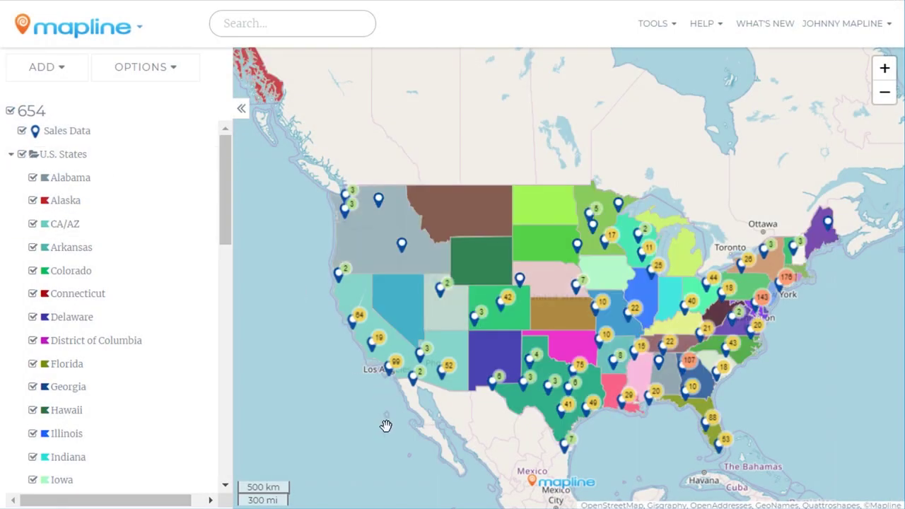
Merge Nevada with Utah, Wyoming and Colorado into a territory named 'Rockies'.
{"action": "right_click", "coordinate": [412, 302]}
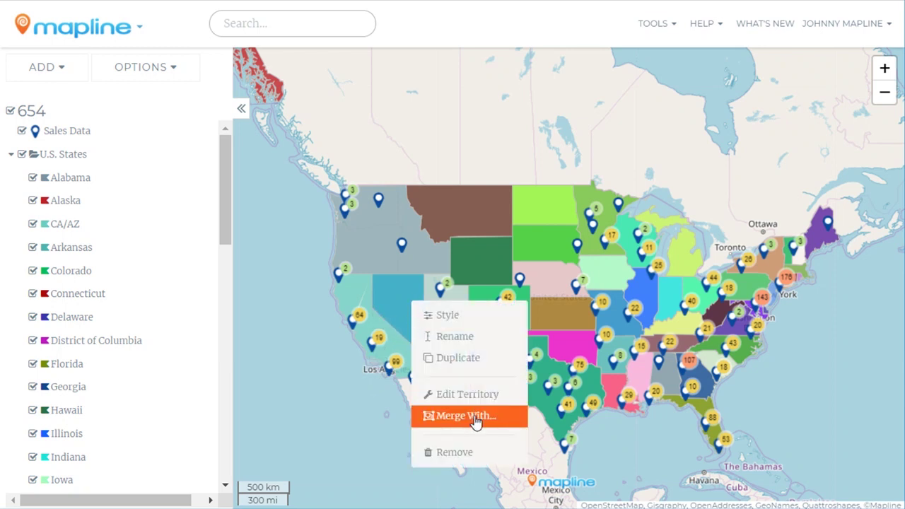
{"action": "left_click", "coordinate": [473, 417]}
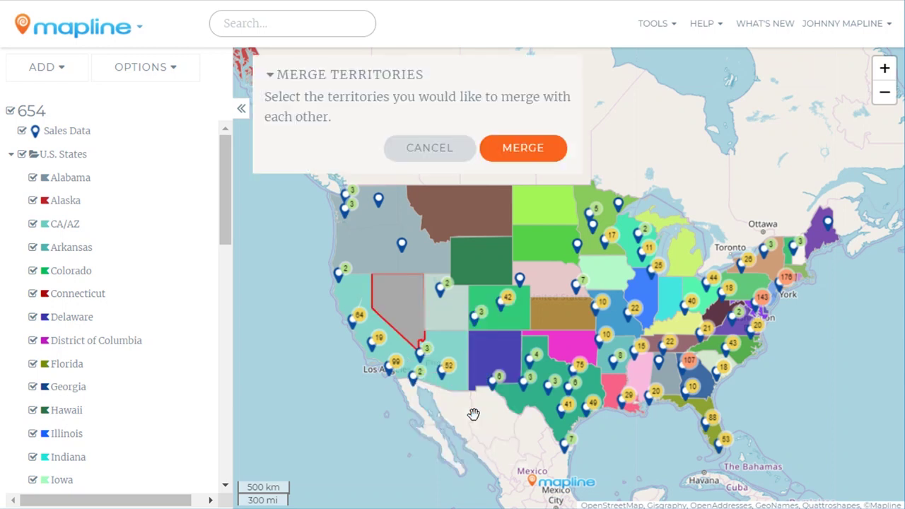
{"action": "left_click", "coordinate": [445, 318]}
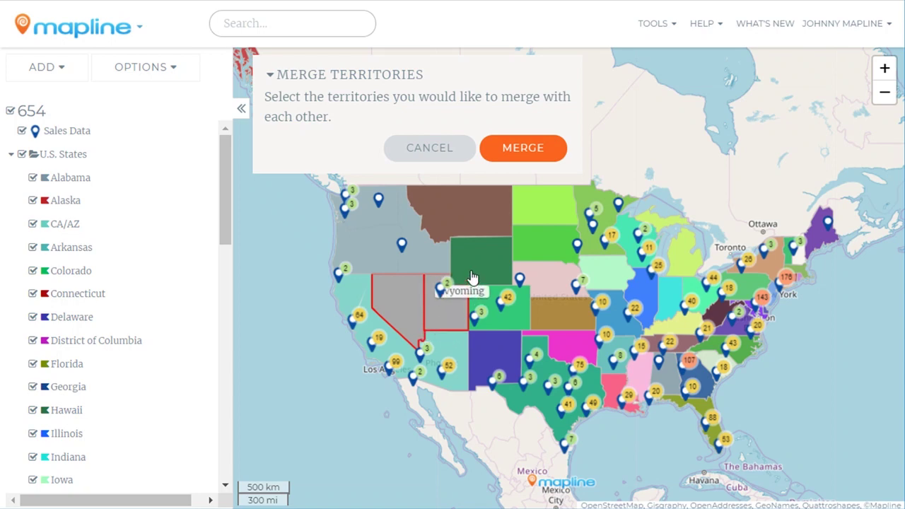
{"action": "left_click", "coordinate": [474, 276]}
{"action": "left_click", "coordinate": [478, 298]}
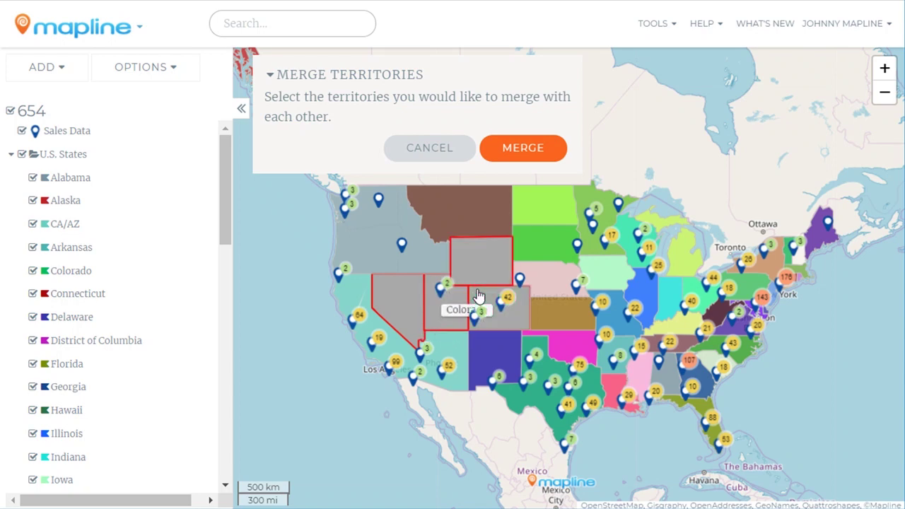
{"action": "left_click", "coordinate": [523, 148]}
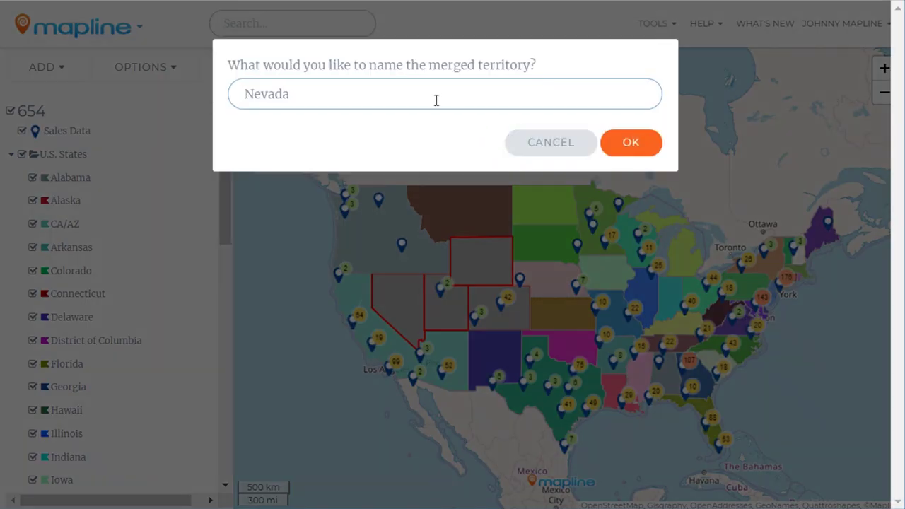
{"action": "double_click", "coordinate": [436, 100]}
{"action": "type", "text": "Rockies"}
{"action": "left_click", "coordinate": [634, 145]}
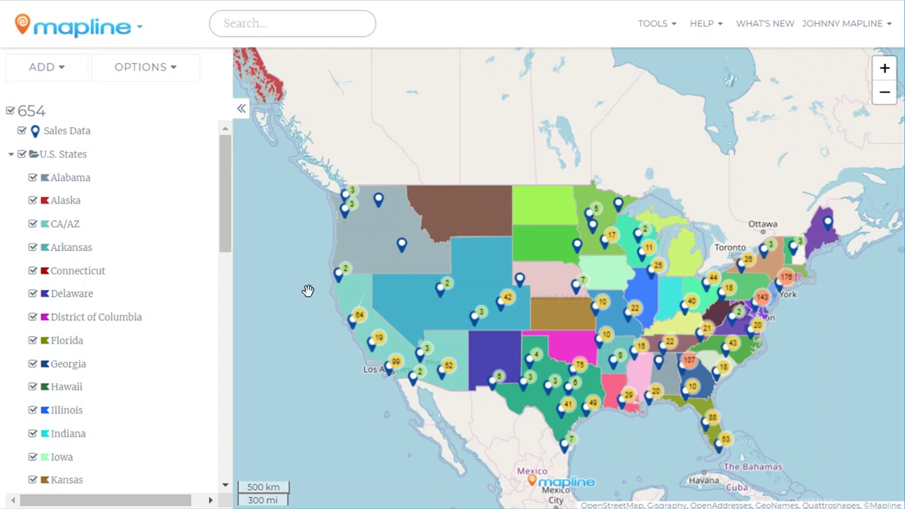
Pan the map and open the Locations table for the Northwest territory.
{"action": "left_click_drag", "start_coordinate": [313, 295], "coordinate": [341, 297]}
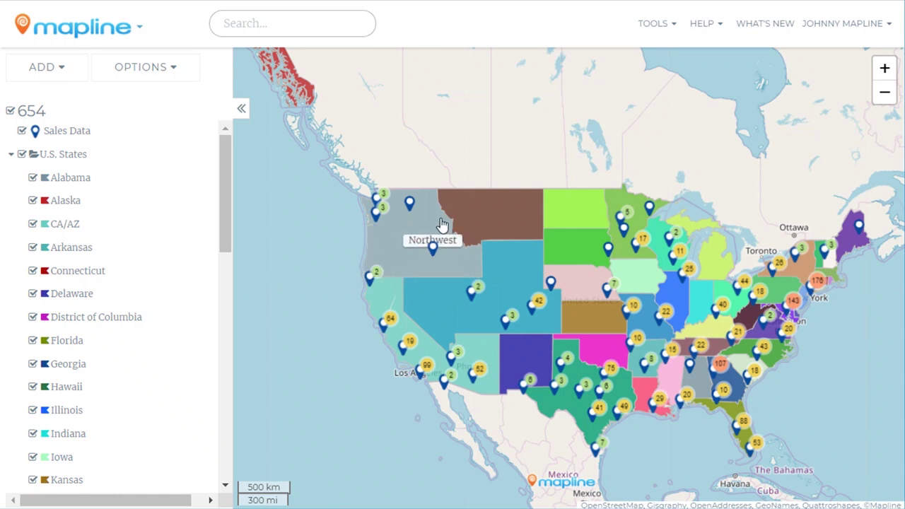
{"action": "left_click", "coordinate": [401, 251]}
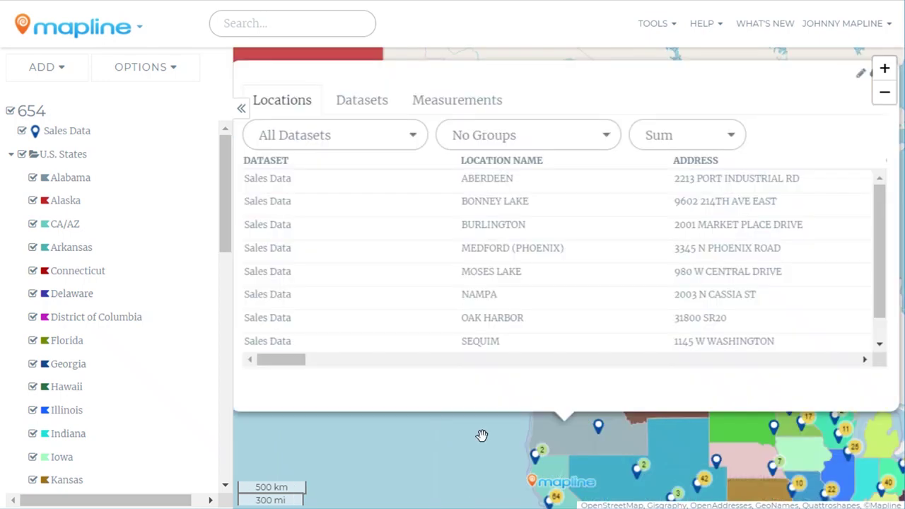